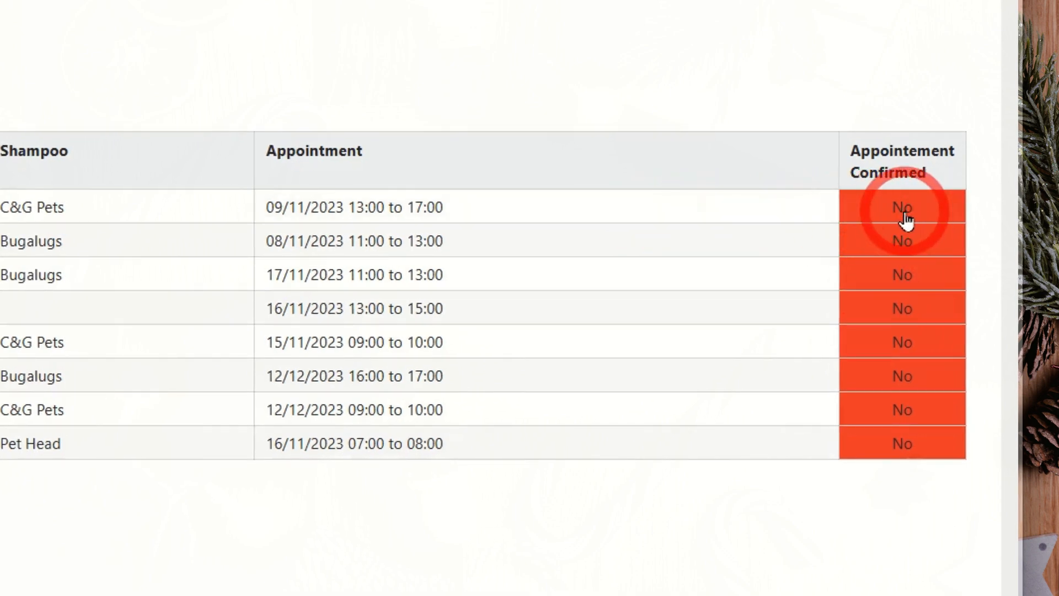
Step: Set Appointement Confirmed to Yes for the 09/11/2023 and 08/11/2023 appointments and submit each change
left_click(906, 220)
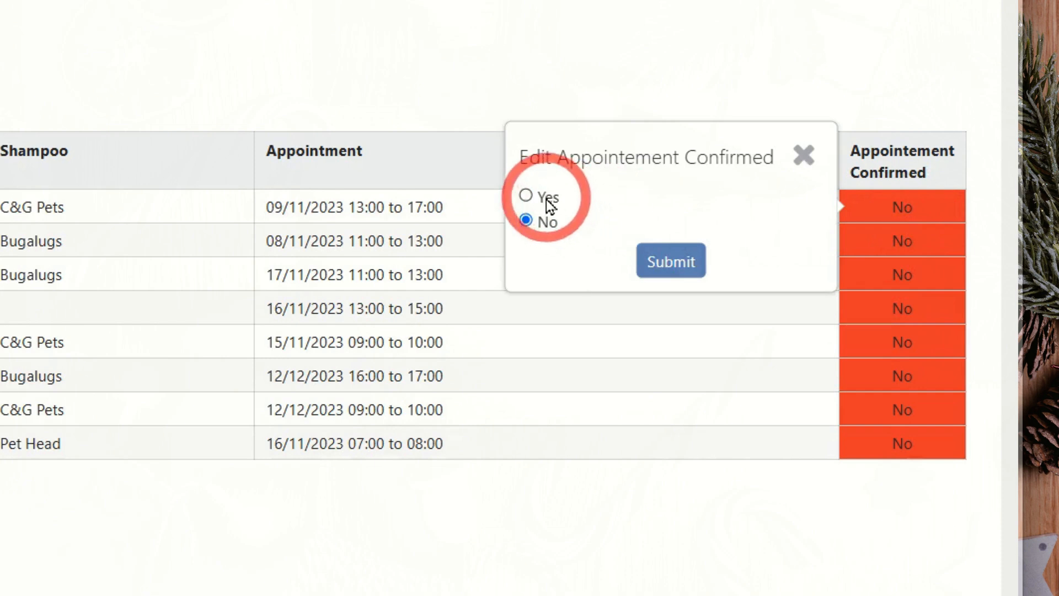
left_click(546, 200)
left_click(676, 267)
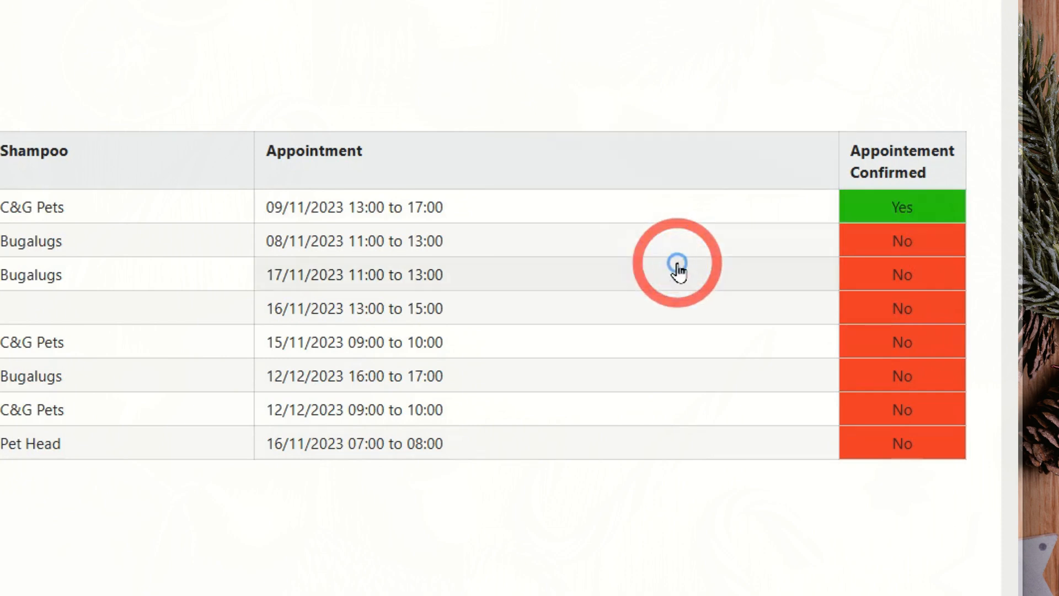
left_click(896, 249)
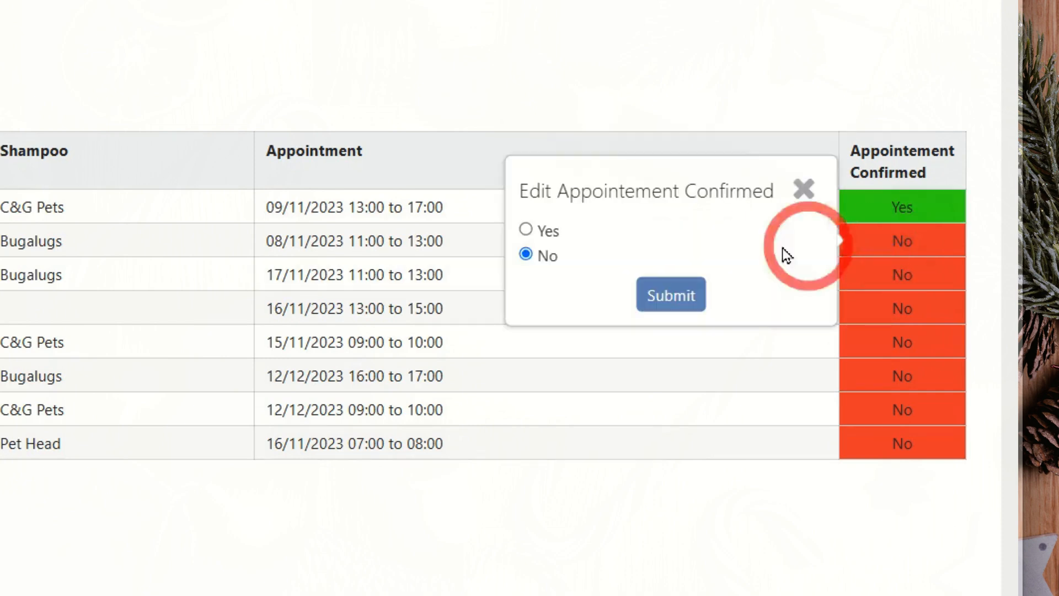
left_click(548, 236)
left_click(671, 294)
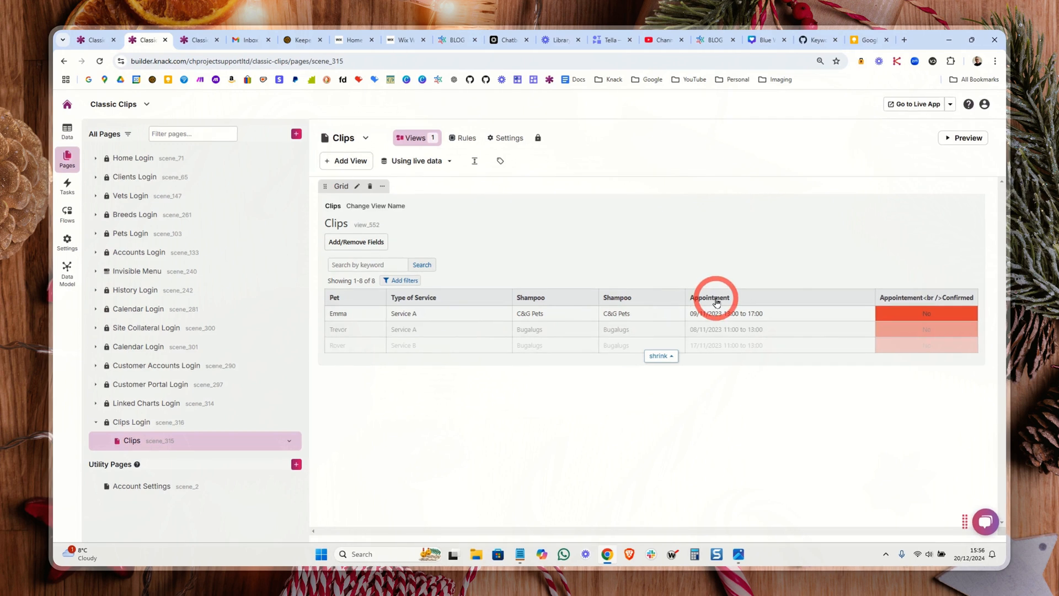
Step: Delete both background colour display rules from the Appointement Confirmed column of the Clips grid and save
left_click(715, 303)
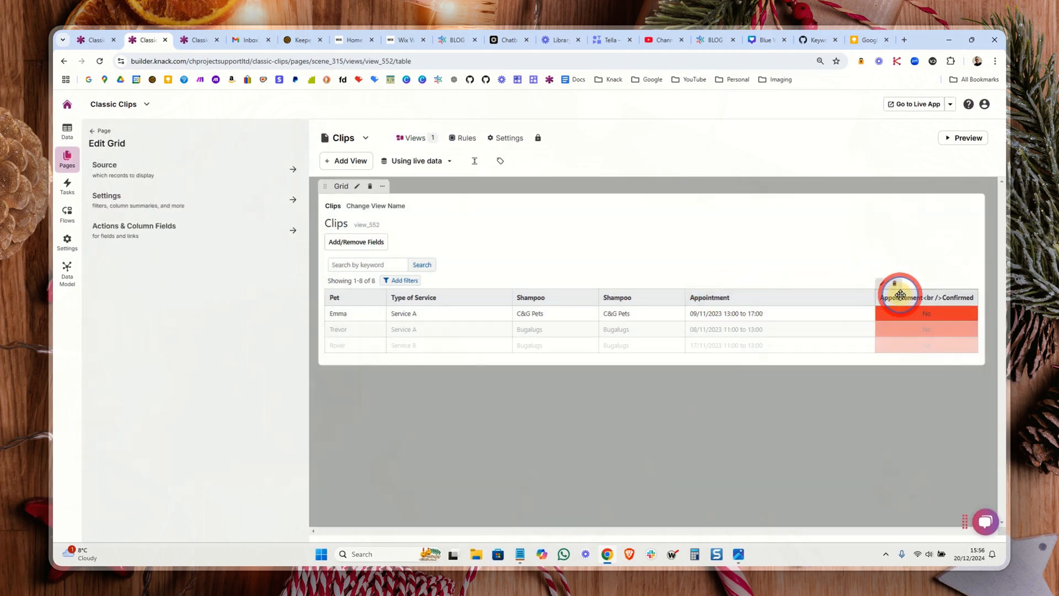
left_click(900, 295)
scroll(242, 314, "down", 3)
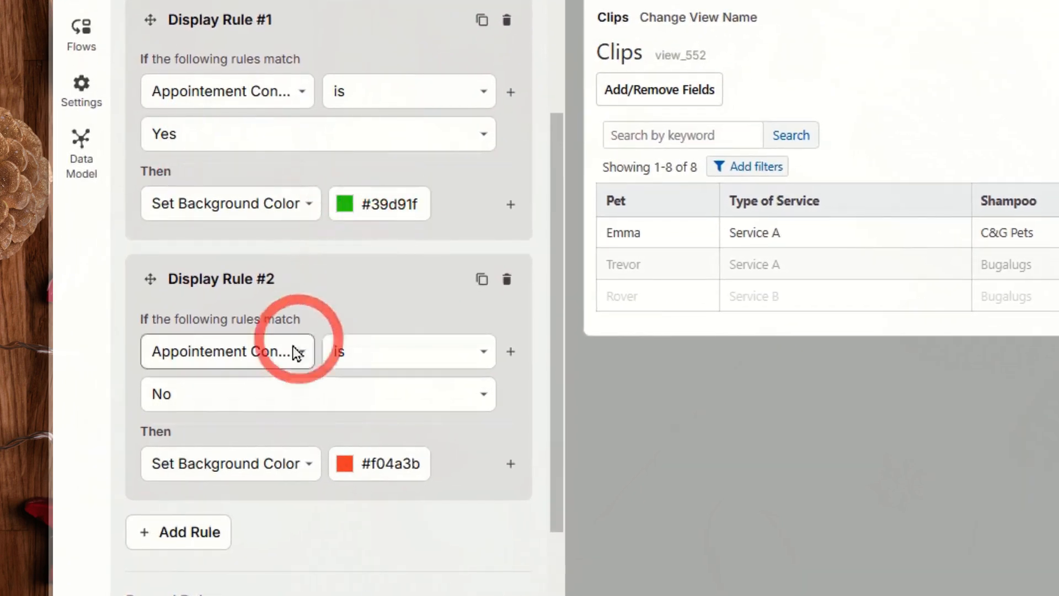
left_click(506, 20)
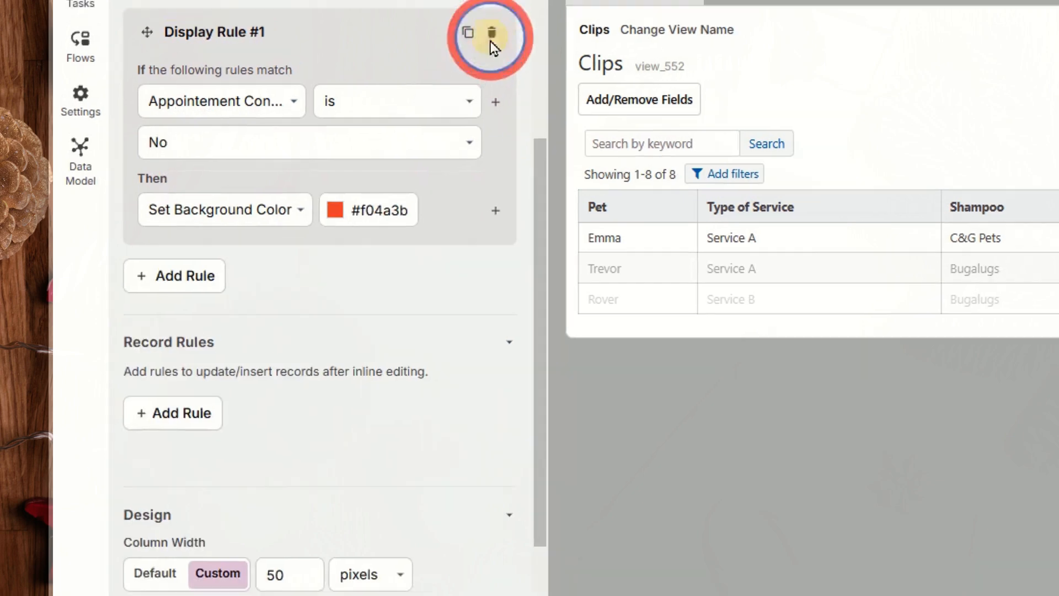
left_click(285, 516)
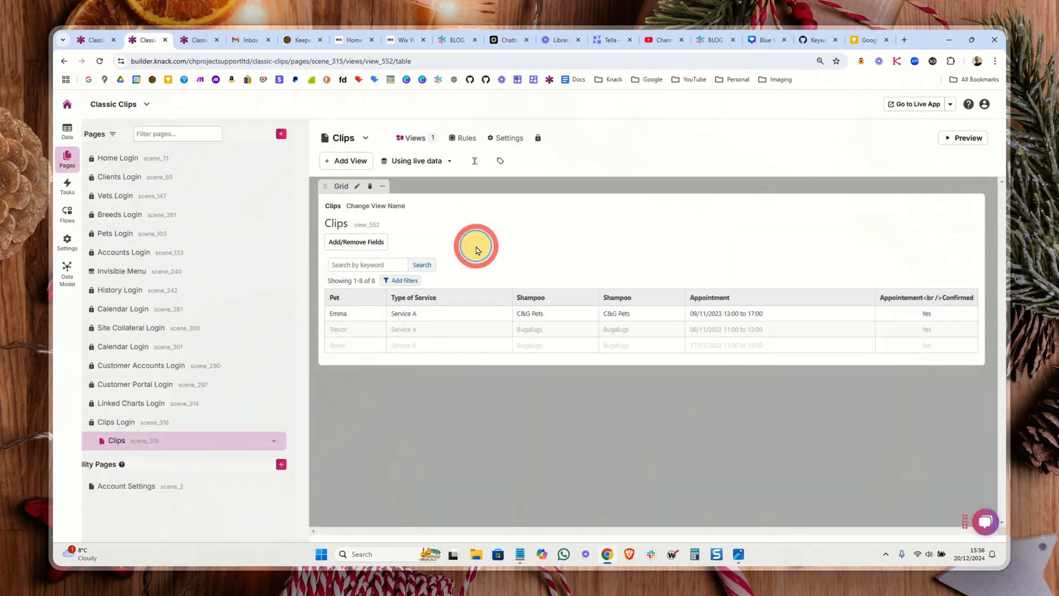
Step: Add the keyword _qt to the description of the Clips grid and save its settings
left_click(476, 250)
left_click(161, 196)
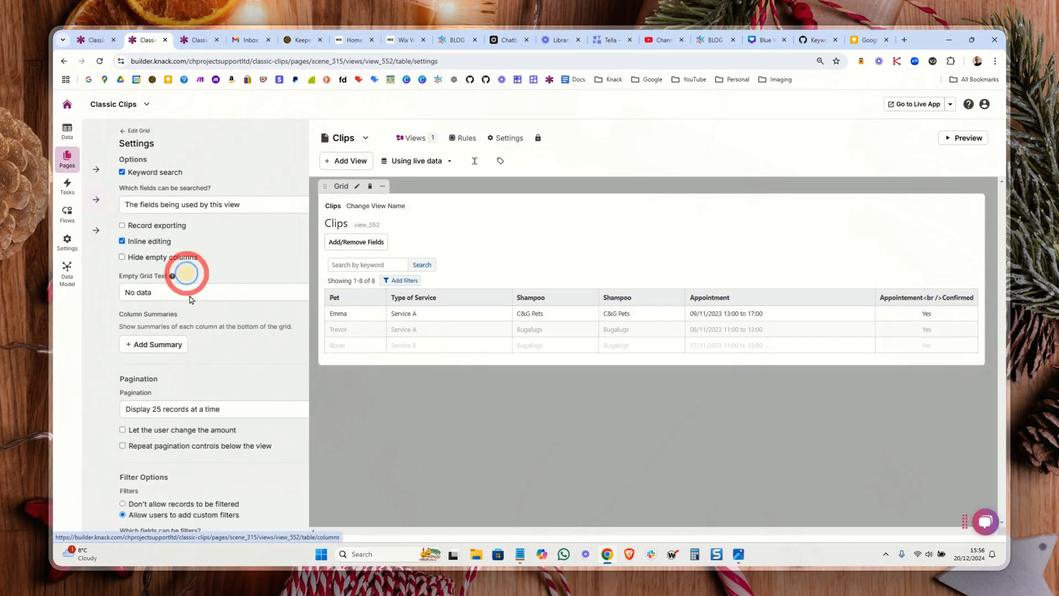
scroll(189, 298, "down", 10)
left_click(138, 342)
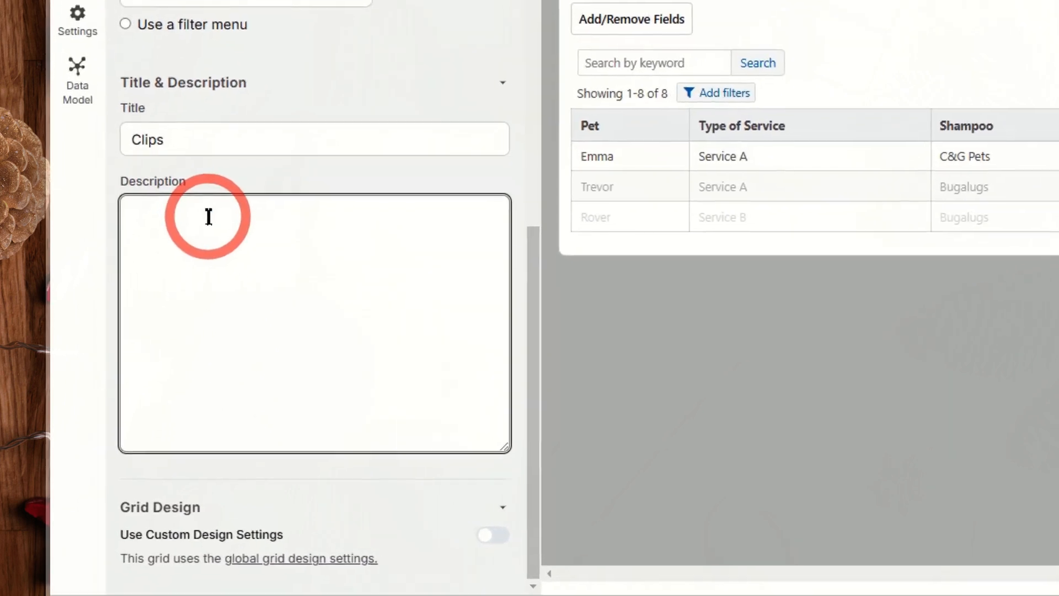
type("-")
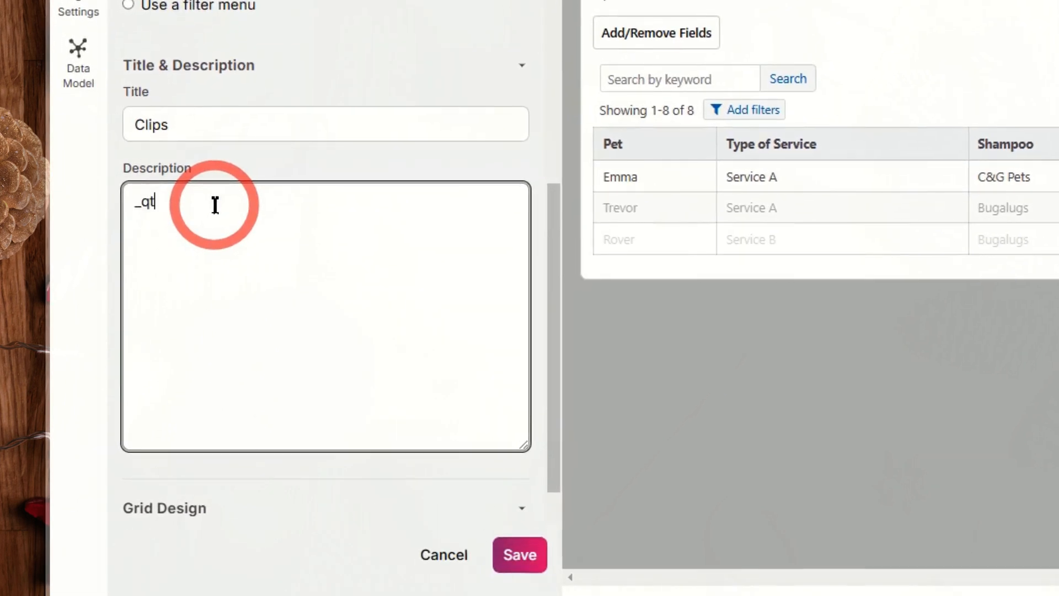
left_click(519, 554)
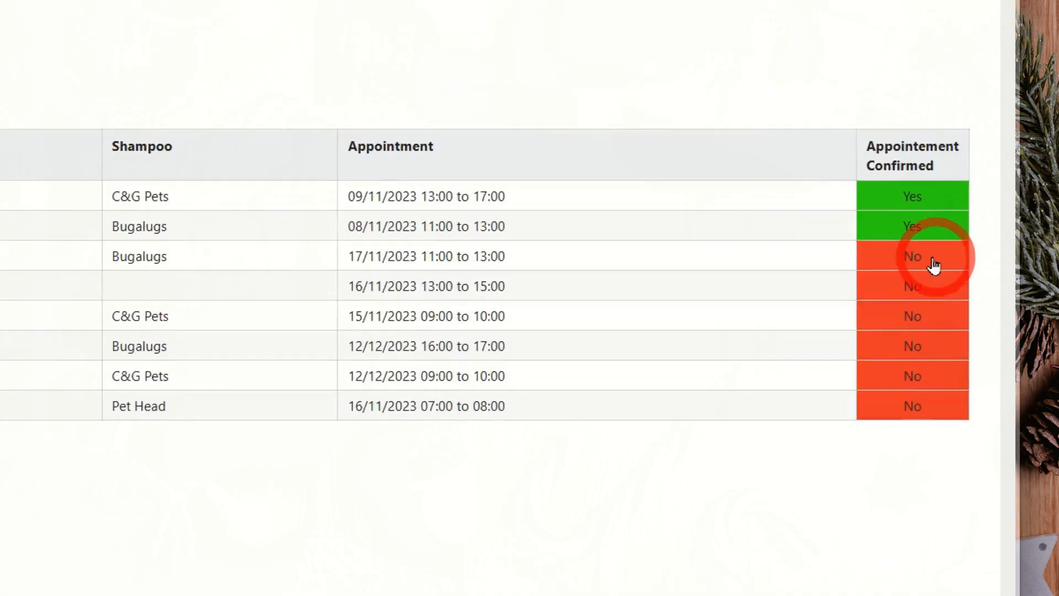
Step: On the live Clips page, quick-toggle the six remaining unconfirmed appointments to Yes
left_click(959, 330)
left_click(959, 347)
left_click(958, 363)
left_click(918, 365)
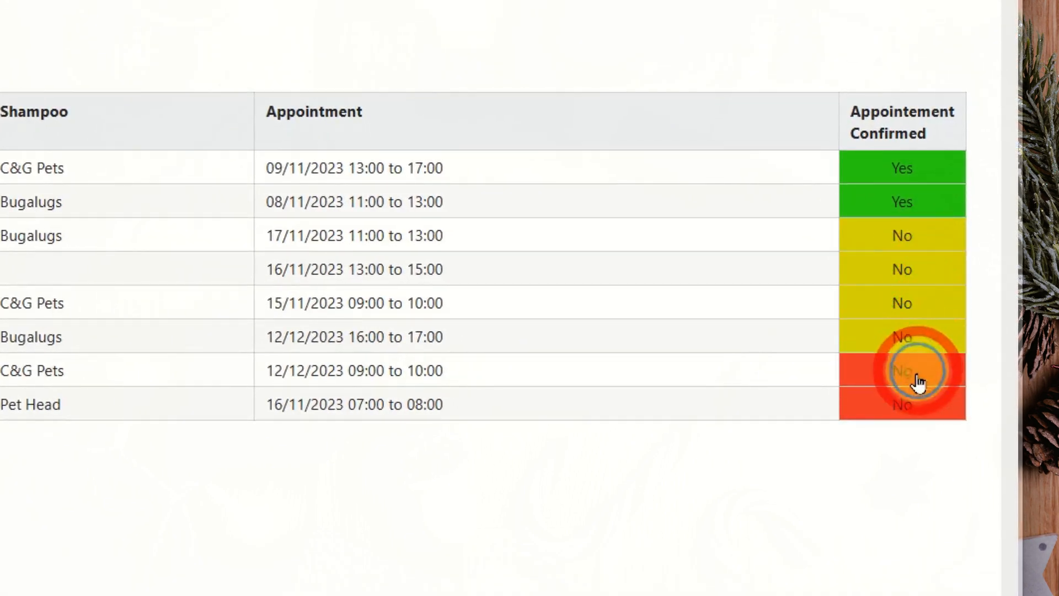
left_click(913, 408)
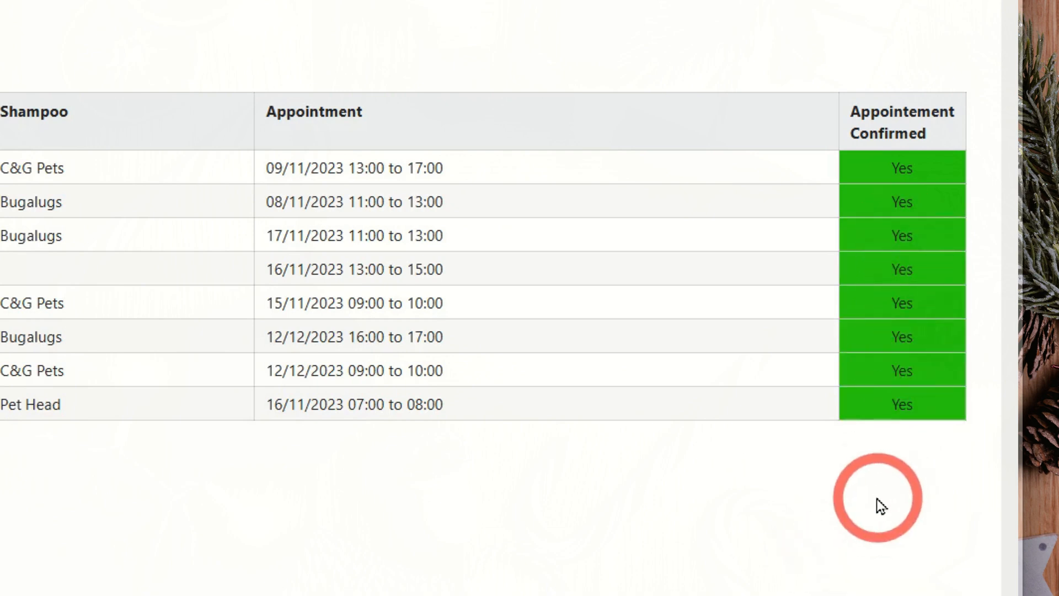
Step: Quick-toggle every second appointment in the list, from the 16/11/2023 07:00 one up to 08/11/2023, to No
left_click(937, 408)
left_click(931, 340)
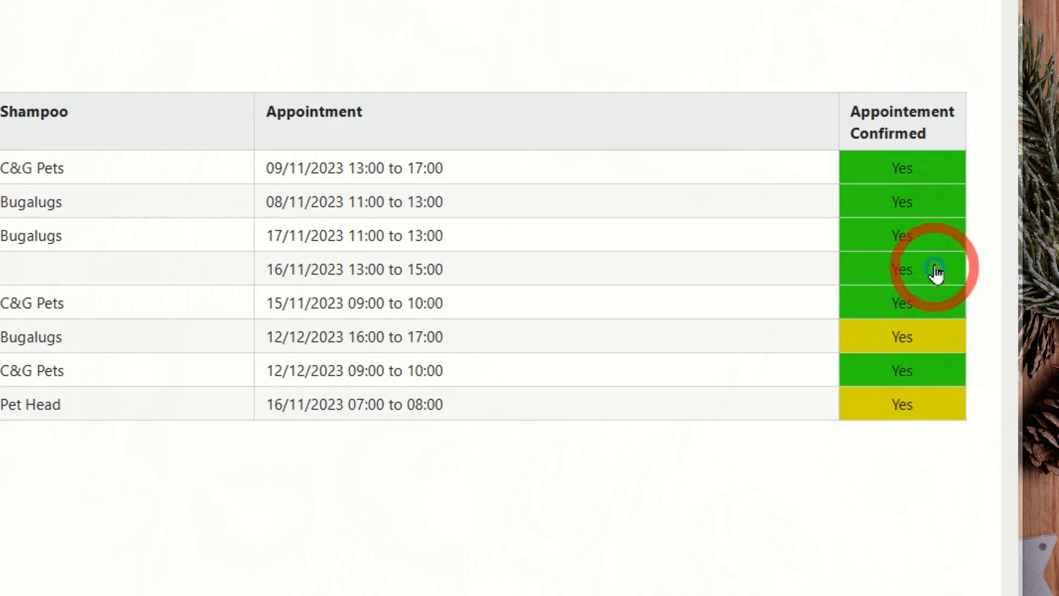
left_click(936, 271)
left_click(934, 203)
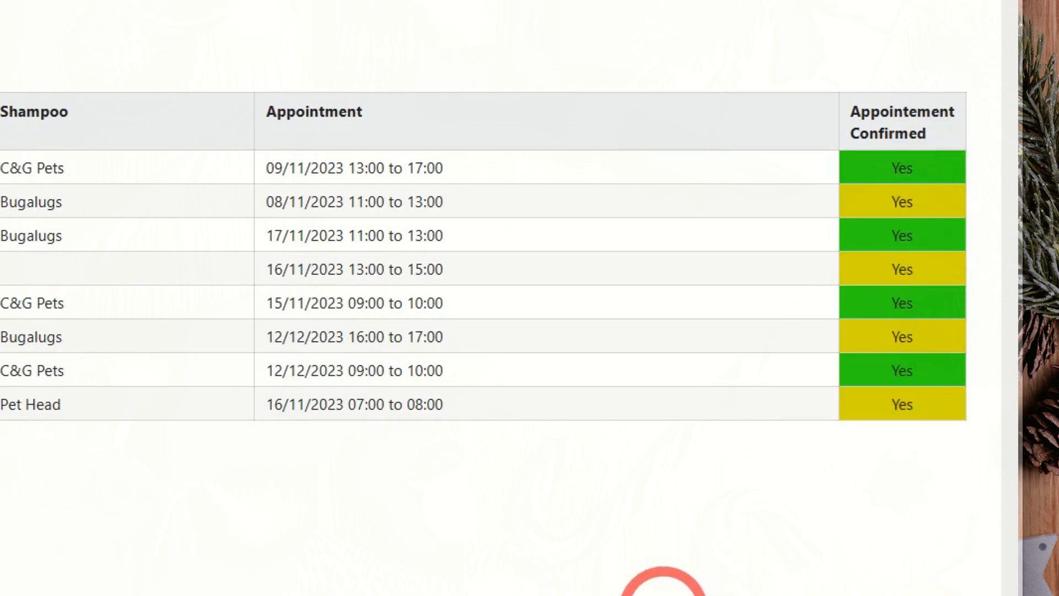
left_click(663, 595)
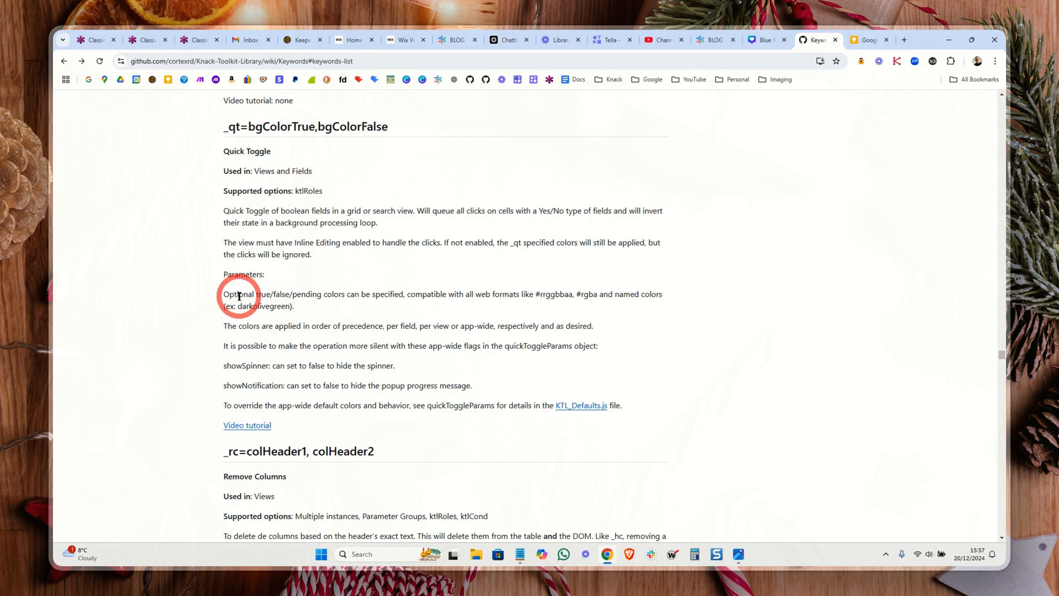
Step: Leave the keyword documentation and quick-toggle the four unconfirmed appointments on the live Clips page to Yes
left_click(94, 41)
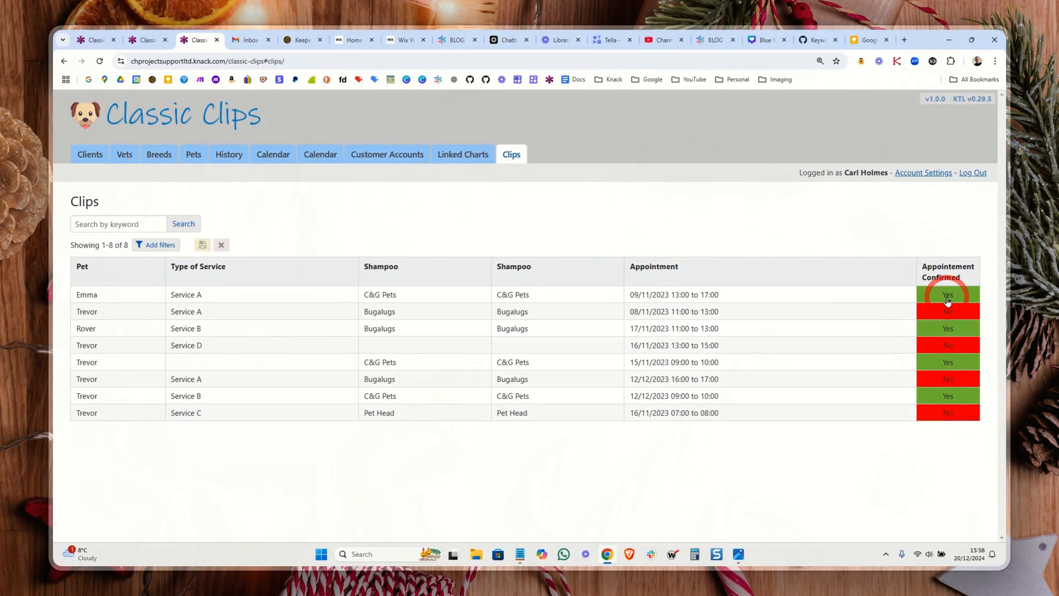
left_click(955, 344)
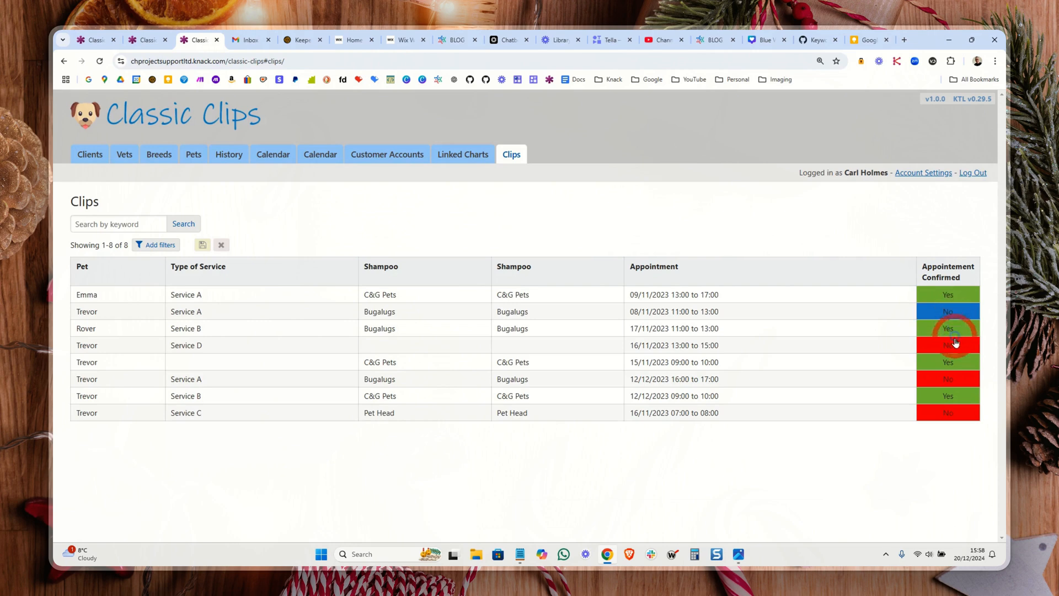
left_click(956, 382)
left_click(958, 415)
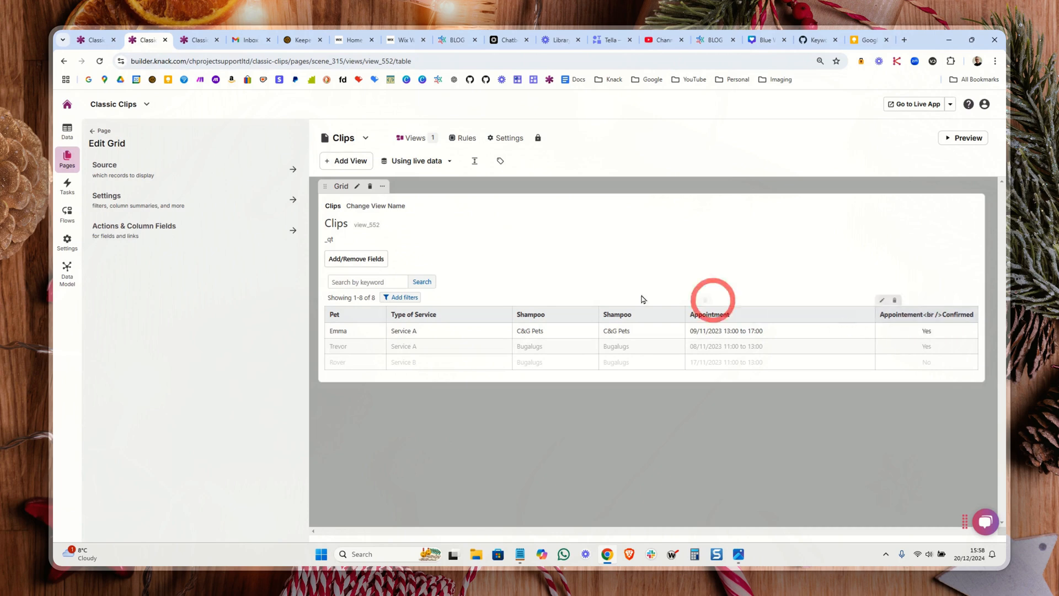
left_click(149, 211)
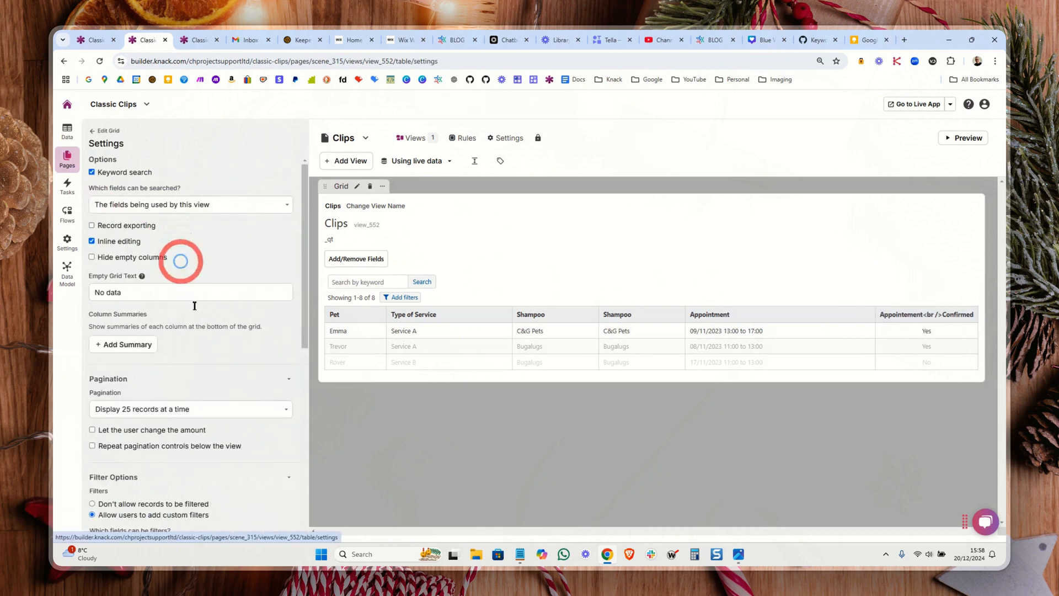
scroll(201, 359, "down", 10)
scroll(135, 318, "up", 5)
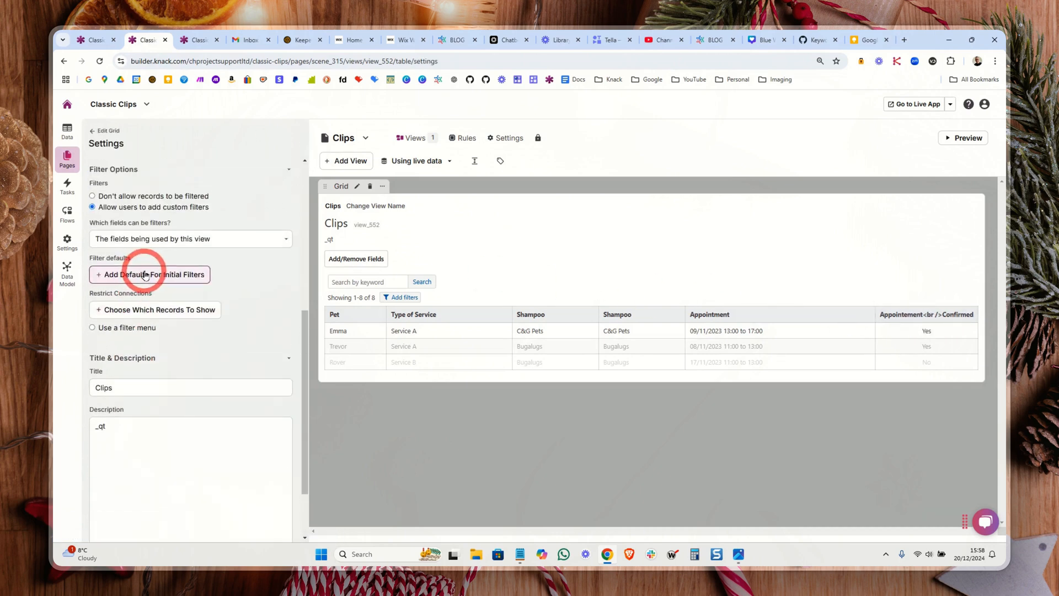
scroll(201, 276, "up", 5)
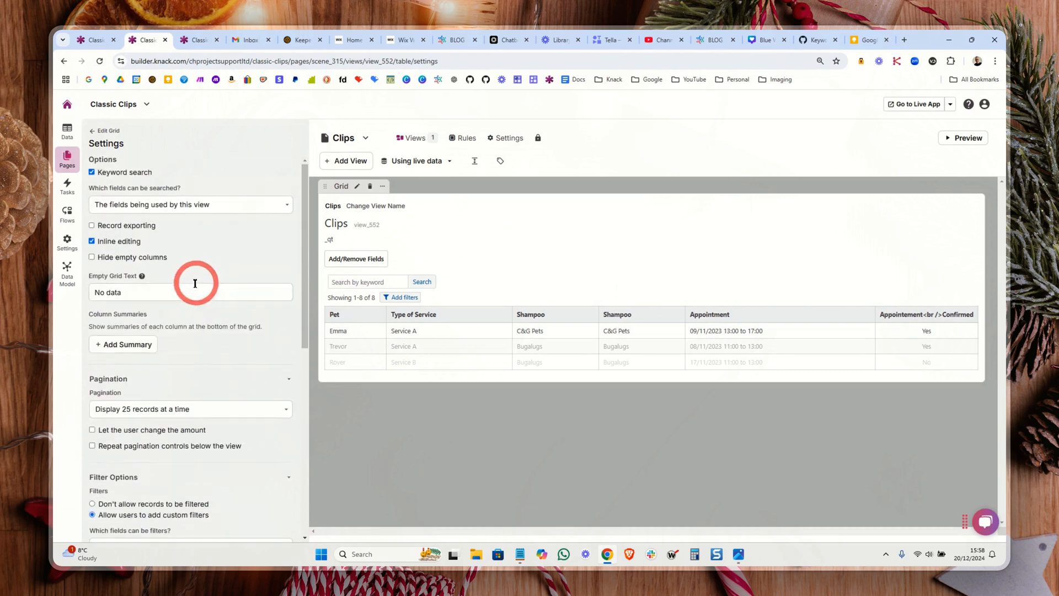
Step: Add a display rule setting the Appointement Confirmed column's text color to #ffffff when the field is not blank, and save
left_click(913, 313)
scroll(219, 356, "down", 1)
left_click(116, 339)
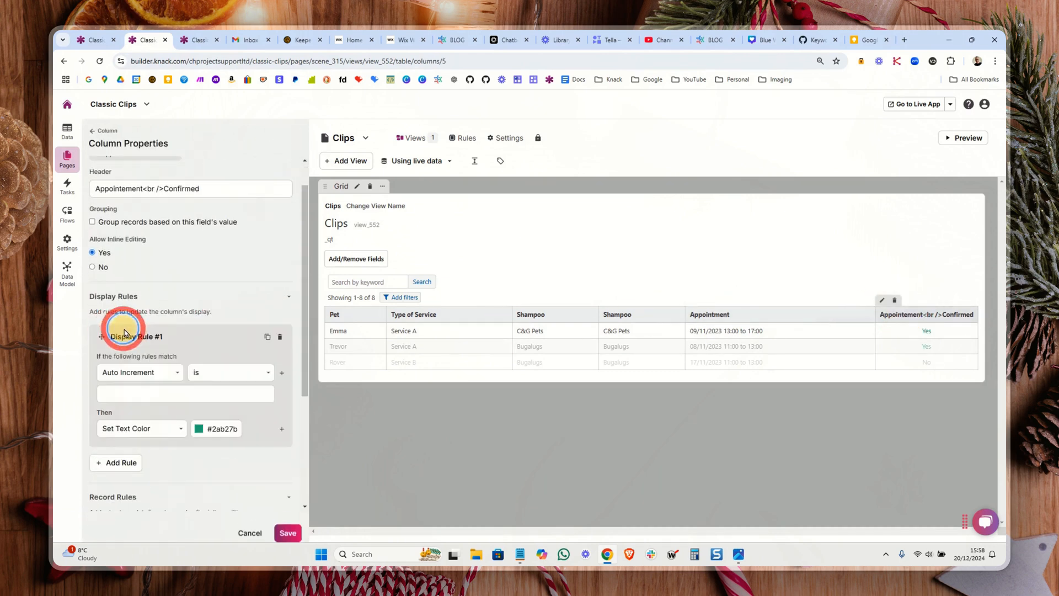
scroll(150, 242, "down", 3)
left_click(288, 520)
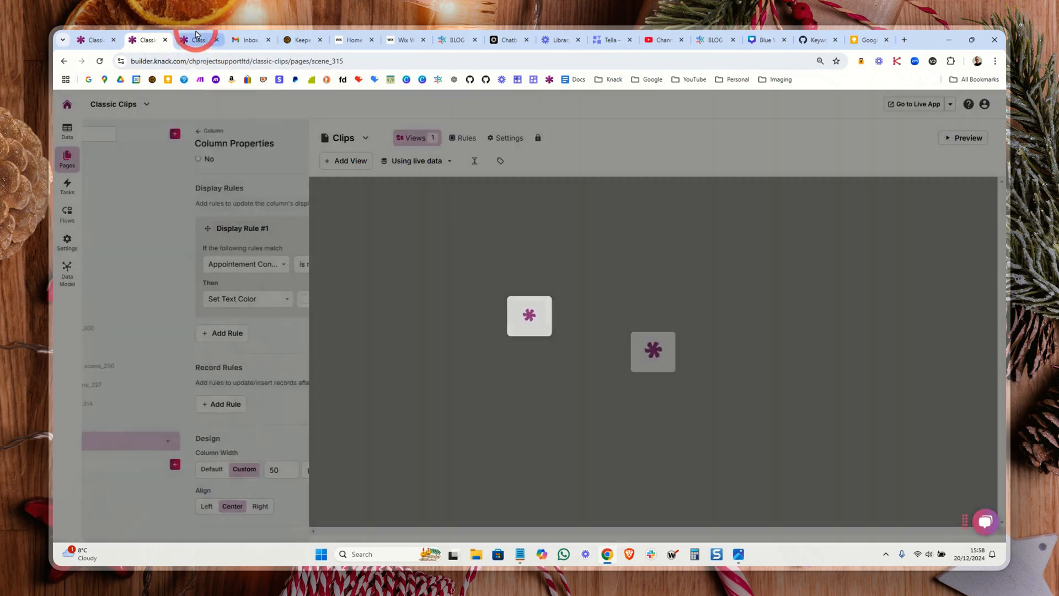
Step: Reload the live Clips page, quick-toggle all eight confirmed appointments to No, and refresh the page
left_click(196, 37)
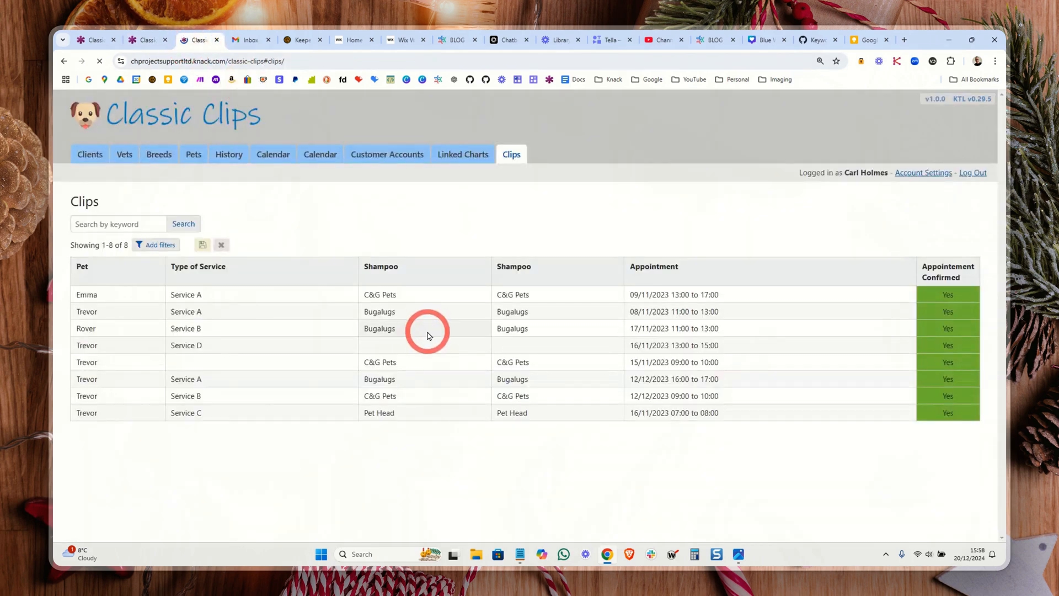
key("F5")
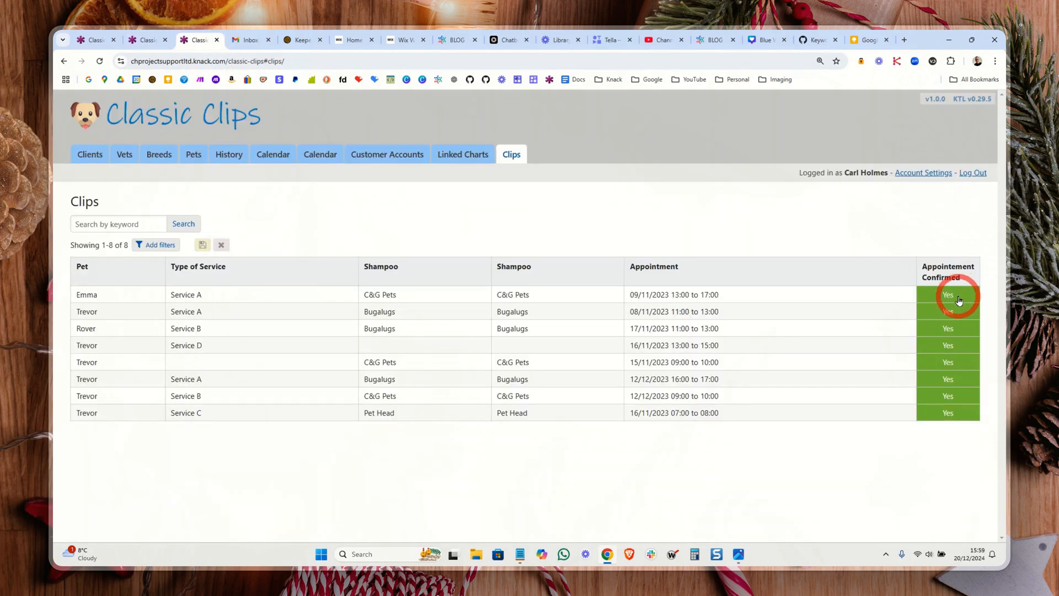
left_click(958, 298)
left_click(956, 313)
left_click(958, 330)
left_click(958, 346)
left_click(956, 375)
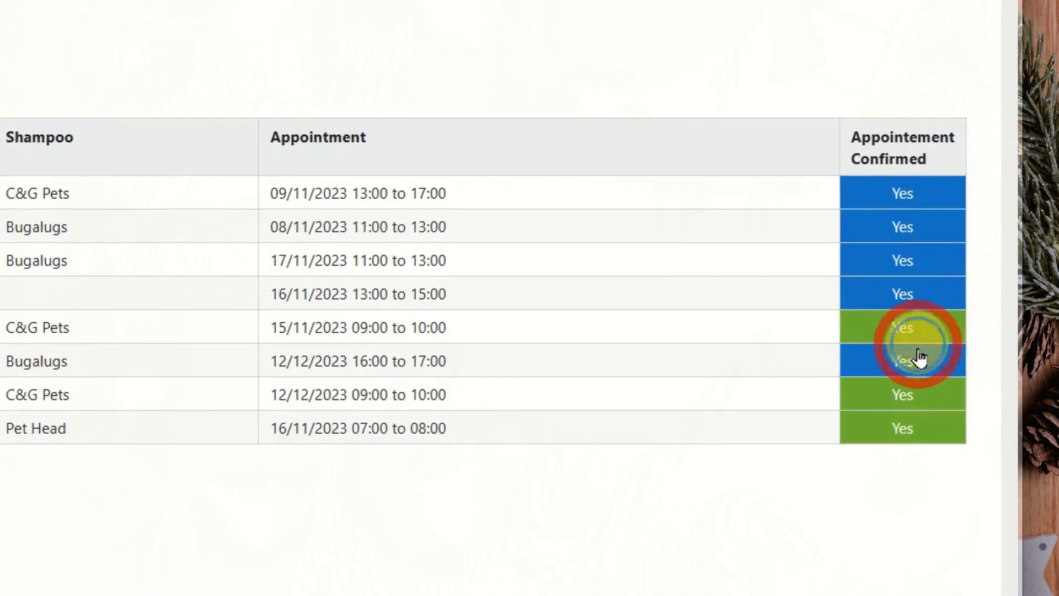
left_click(918, 341)
left_click(910, 405)
left_click(874, 428)
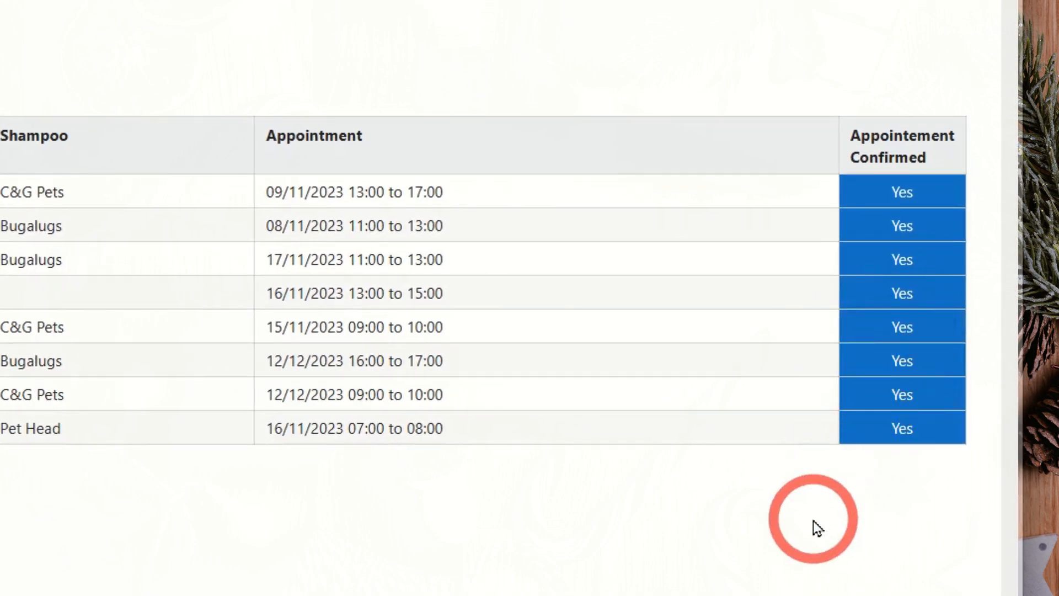
key("F5")
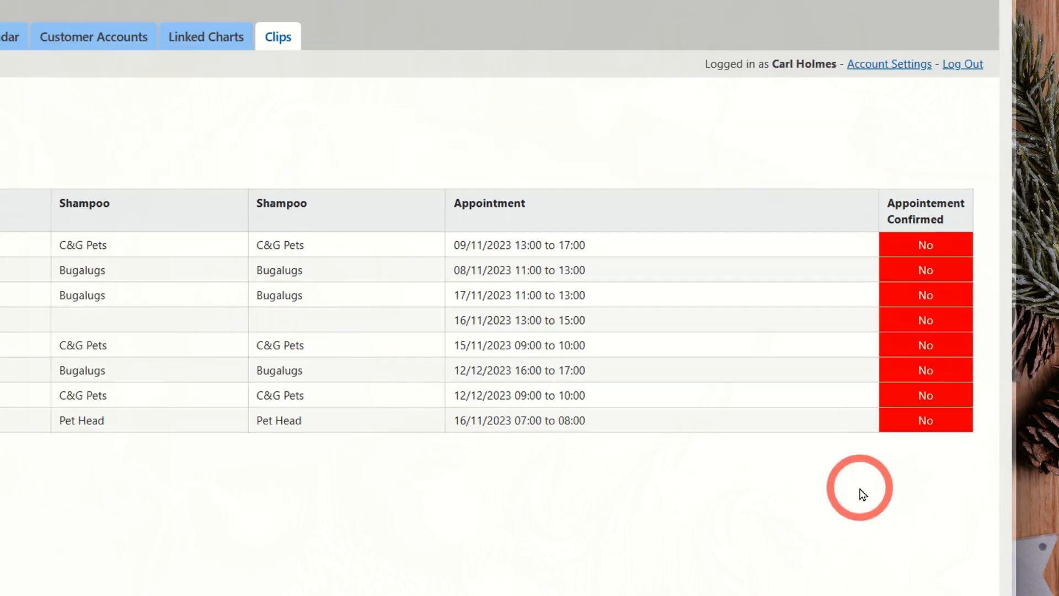